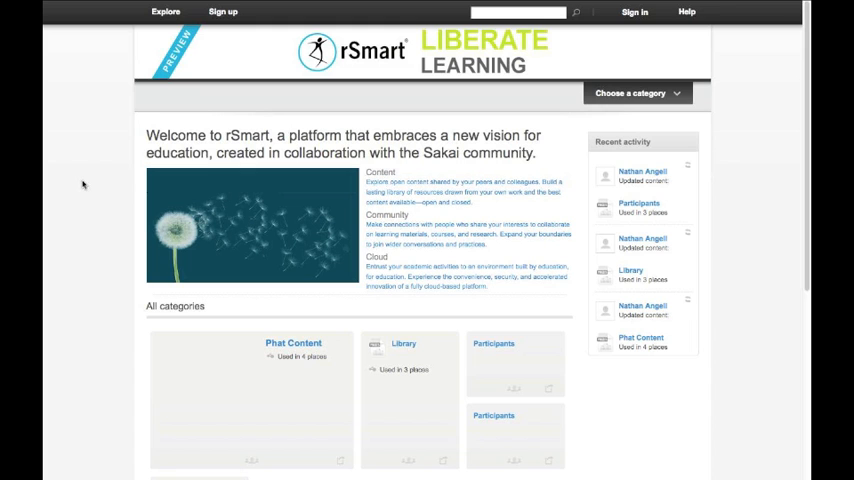
# Go to the Sign up page and activate the User Name field of the registration form
pyautogui.click(226, 13)
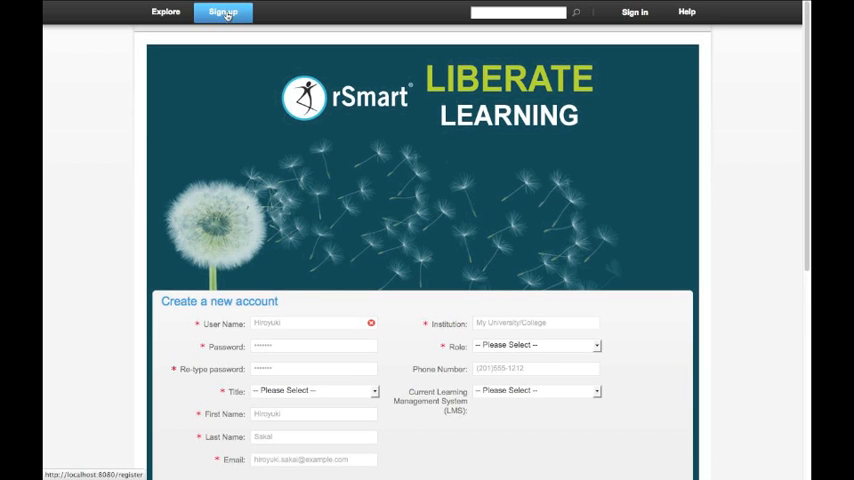
pyautogui.scroll(-5, 50, 272)
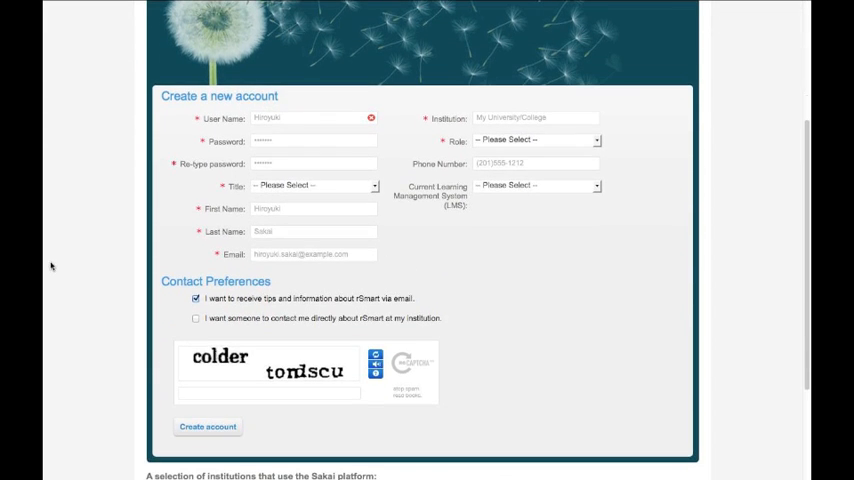
pyautogui.click(300, 118)
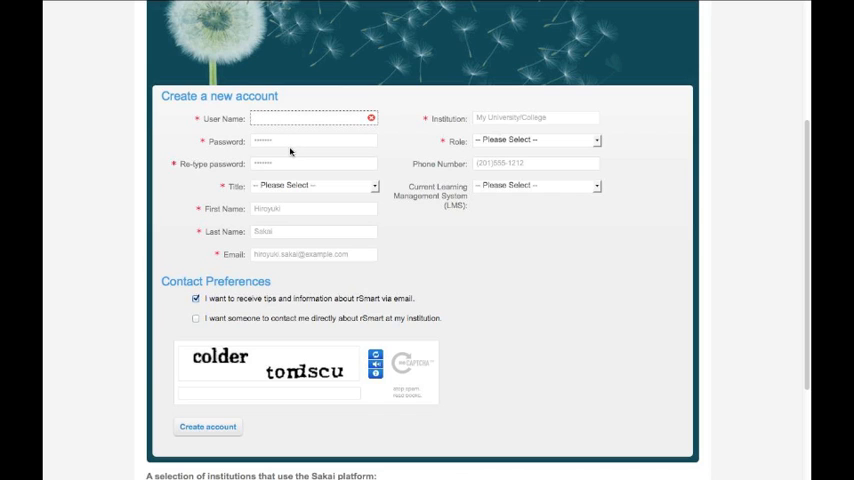
pyautogui.write('fid')
pyautogui.write('o')
# Enter the password and its confirmation, and choose Mr. as the title
pyautogui.click(273, 140)
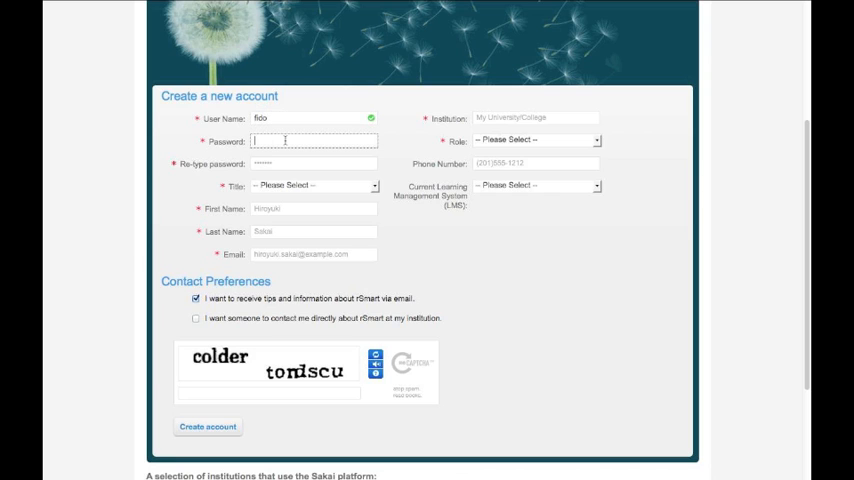
pyautogui.write('password')
pyautogui.press('Tab')
pyautogui.write('password')
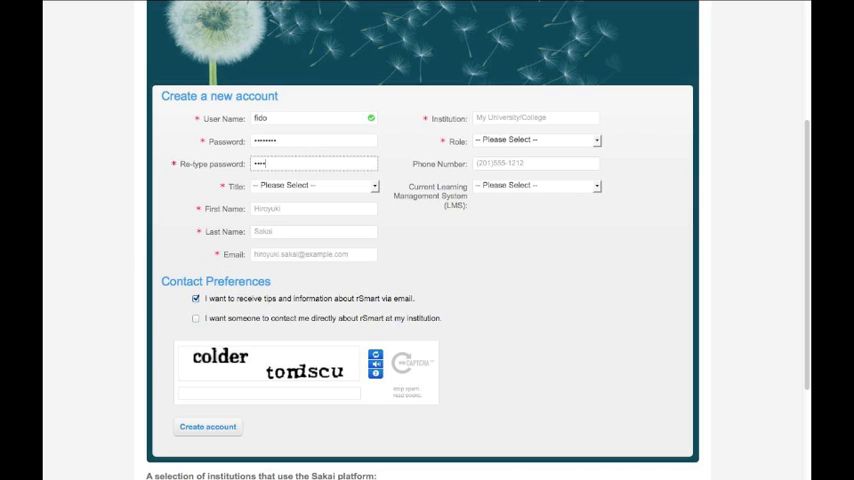
pyautogui.click(375, 186)
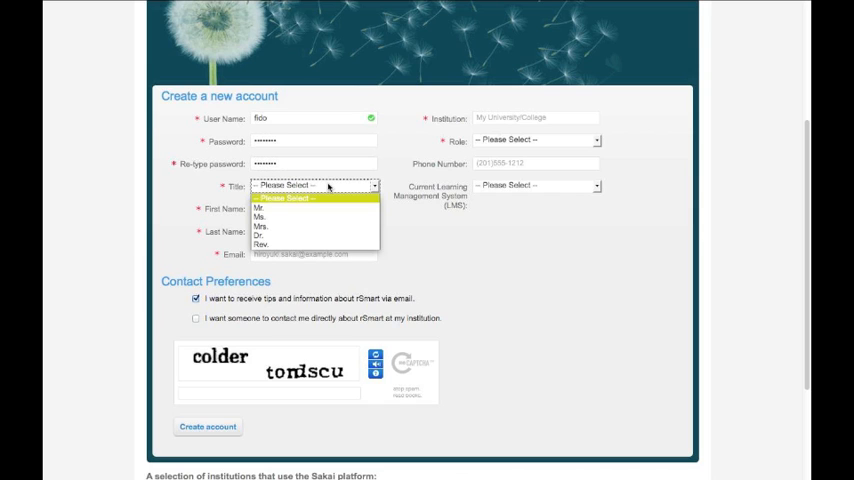
pyautogui.click(265, 207)
# Fill in the first name, last name and email address, then move to the institution field
pyautogui.click(273, 208)
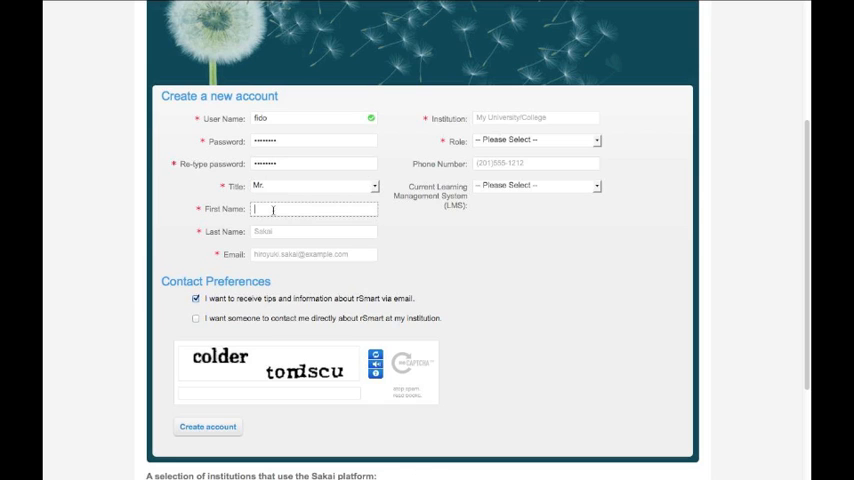
pyautogui.press('Tab')
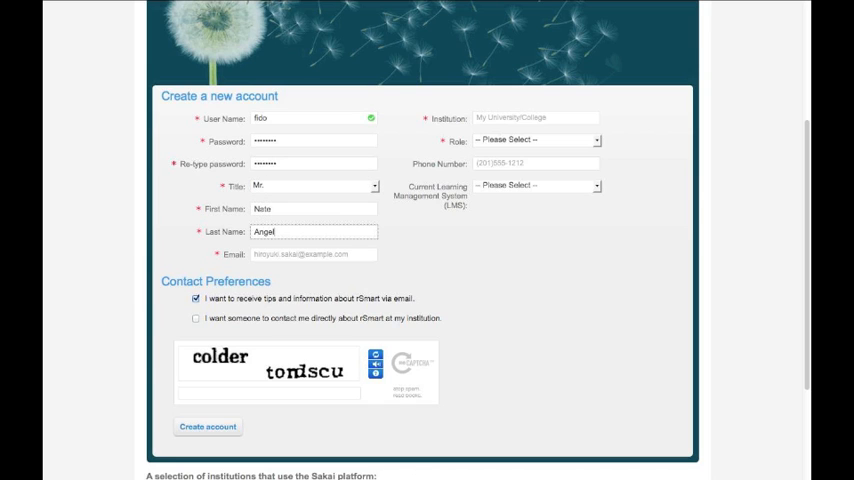
pyautogui.press('Tab')
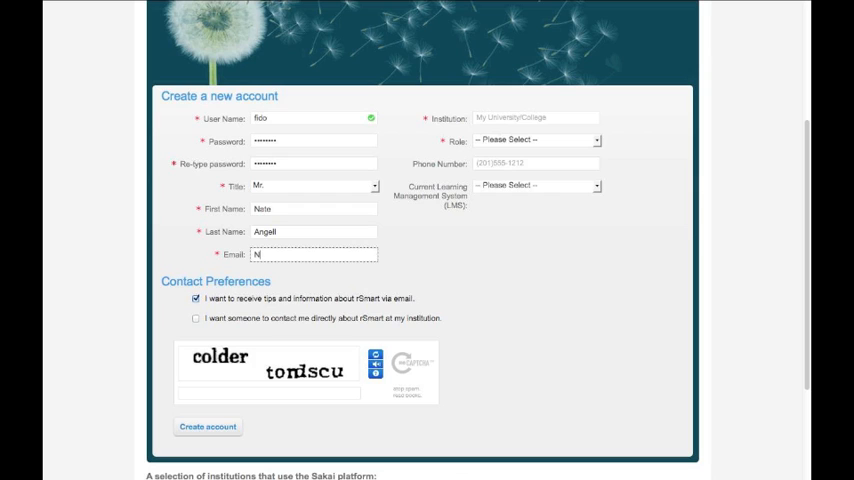
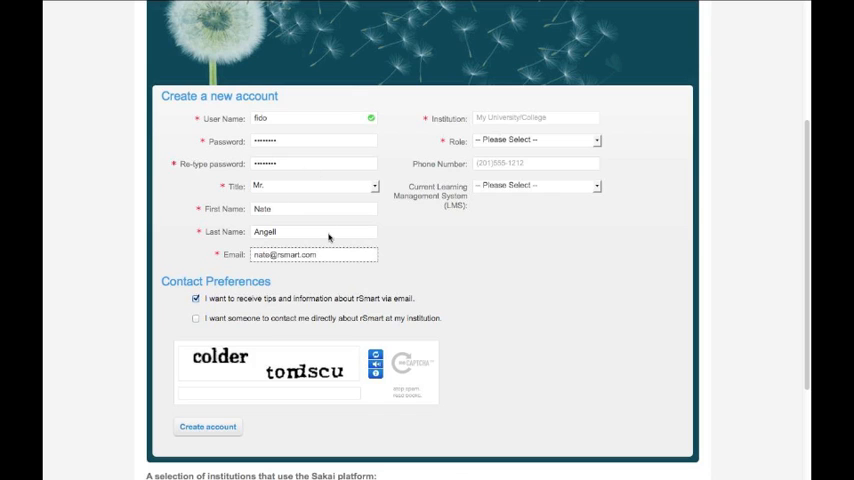
pyautogui.click(518, 118)
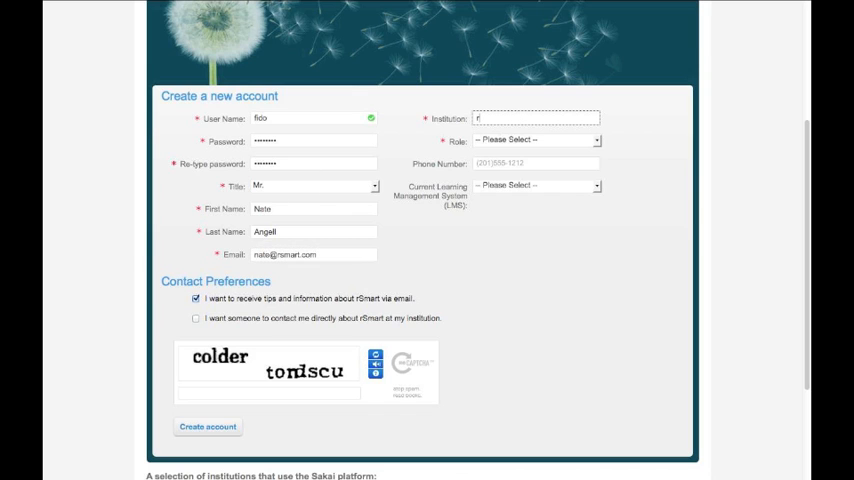
pyautogui.write('rSmart')
pyautogui.press('Tab')
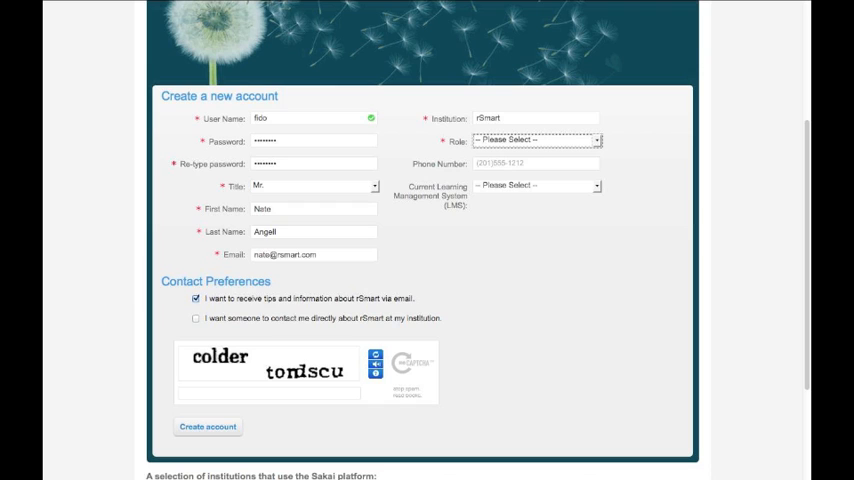
pyautogui.press('Down')
pyautogui.click(596, 140)
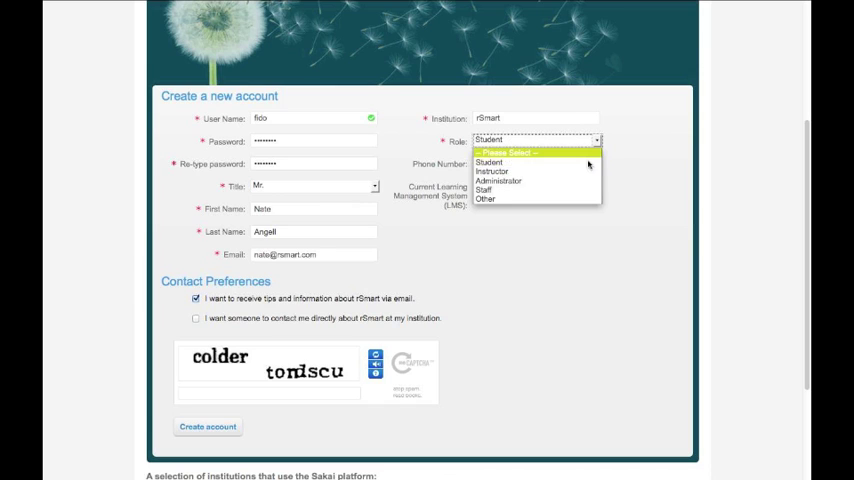
pyautogui.click(535, 190)
pyautogui.click(506, 164)
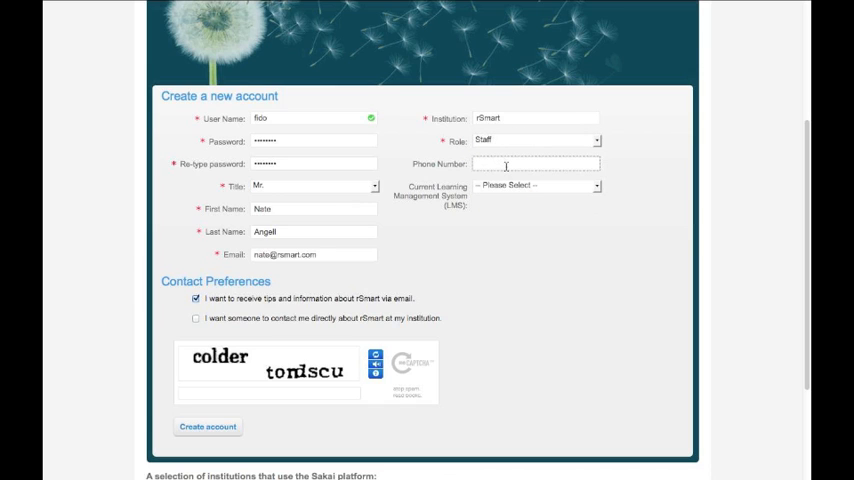
pyautogui.write('555-555')
pyautogui.write('-5555')
# Set the current LMS to rSmart Sakai CLE and ask rSmart to contact me directly
pyautogui.click(597, 188)
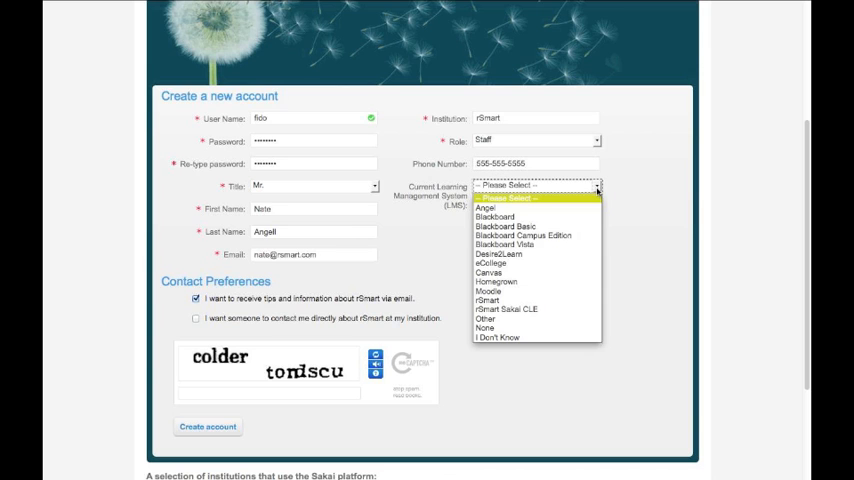
pyautogui.click(510, 309)
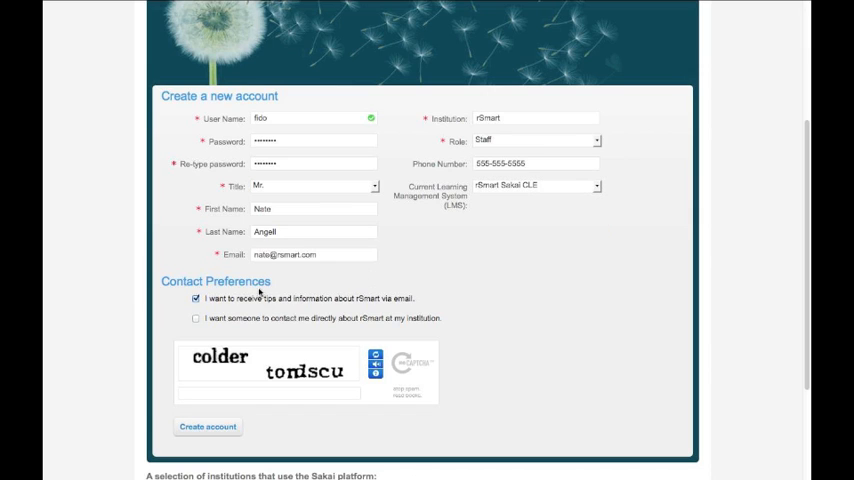
pyautogui.click(196, 318)
pyautogui.scroll(-2, 335, 390)
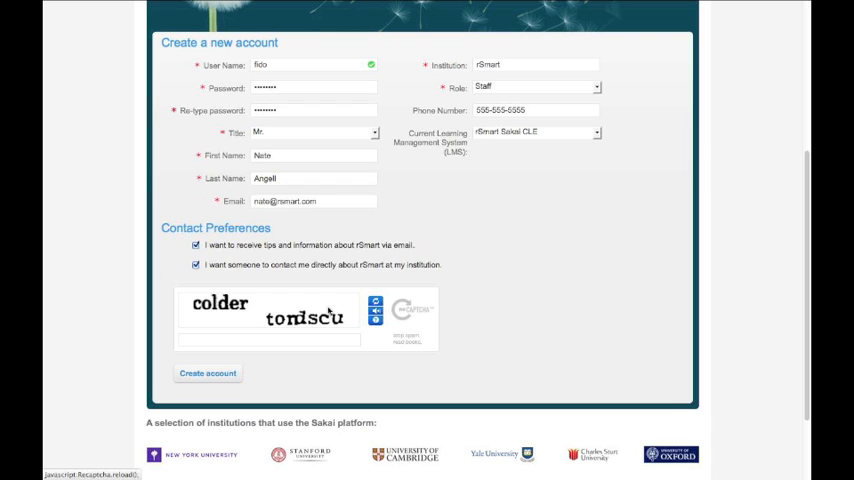
# Refresh the reCAPTCHA until readable and answer it with 'Who esbyDe'
pyautogui.click(377, 305)
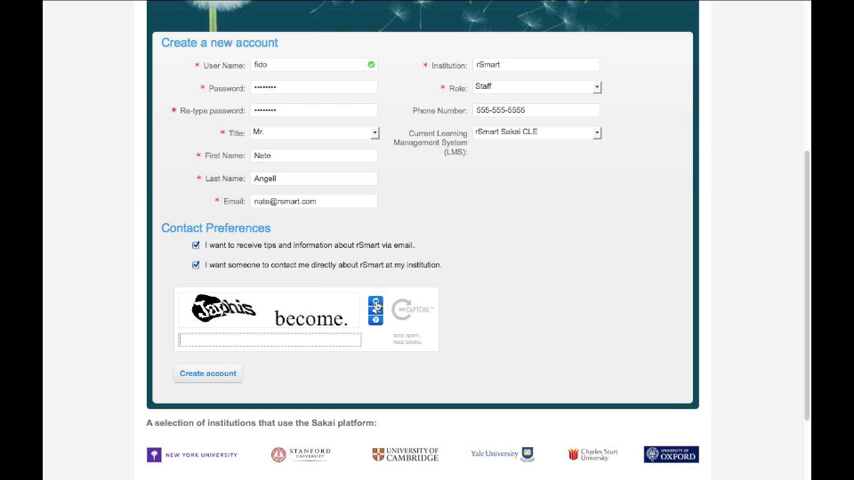
pyautogui.click(377, 305)
pyautogui.click(377, 305)
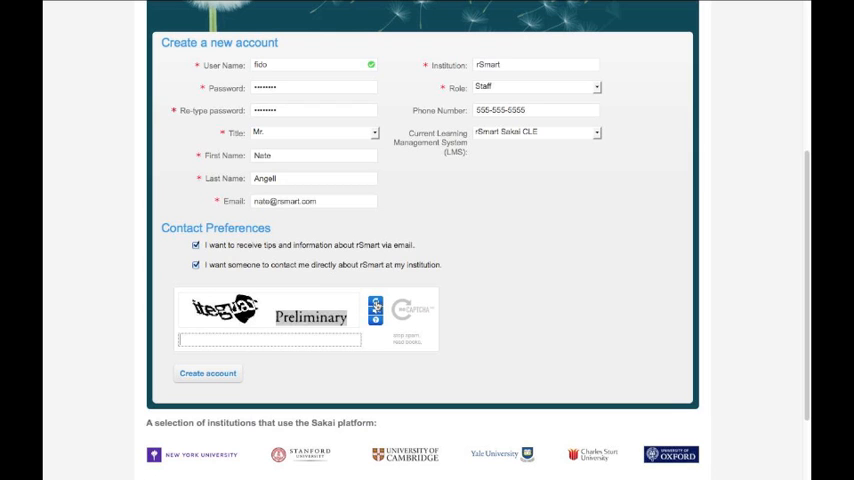
pyautogui.click(378, 306)
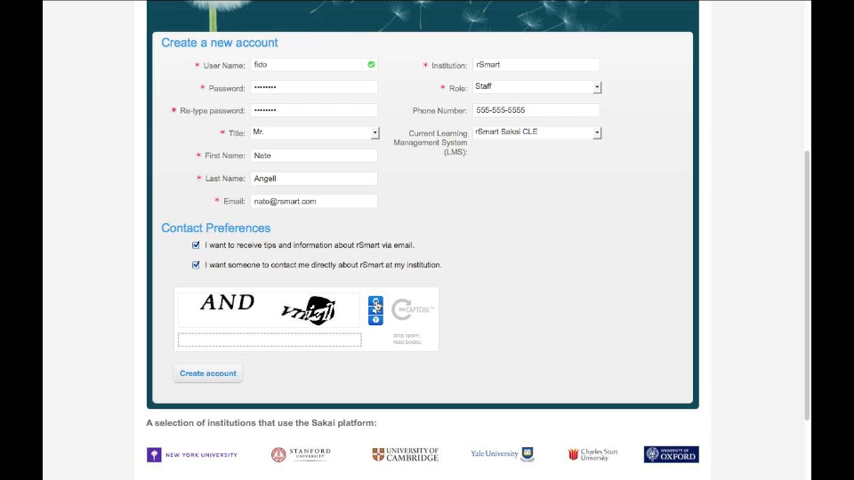
pyautogui.click(378, 306)
pyautogui.click(378, 306)
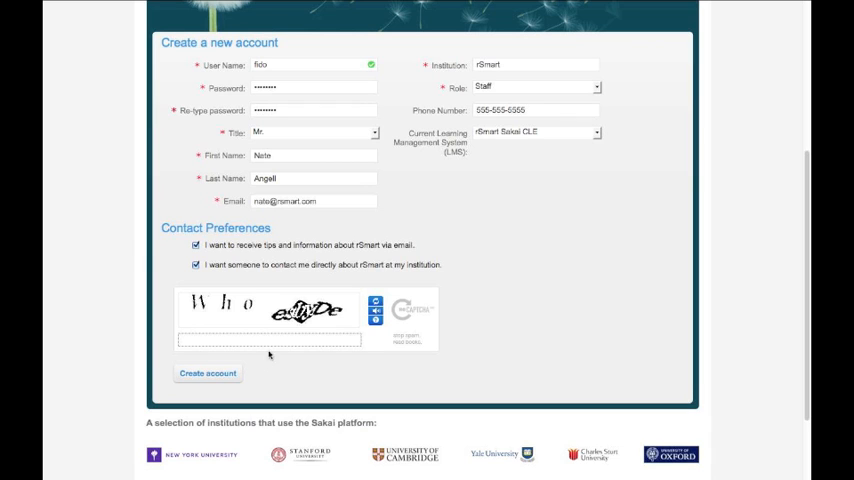
pyautogui.click(228, 343)
pyautogui.write('W')
pyautogui.write('ho es')
pyautogui.write('byDe')
# Submit the completed sign-up form to create the new account
pyautogui.click(208, 373)
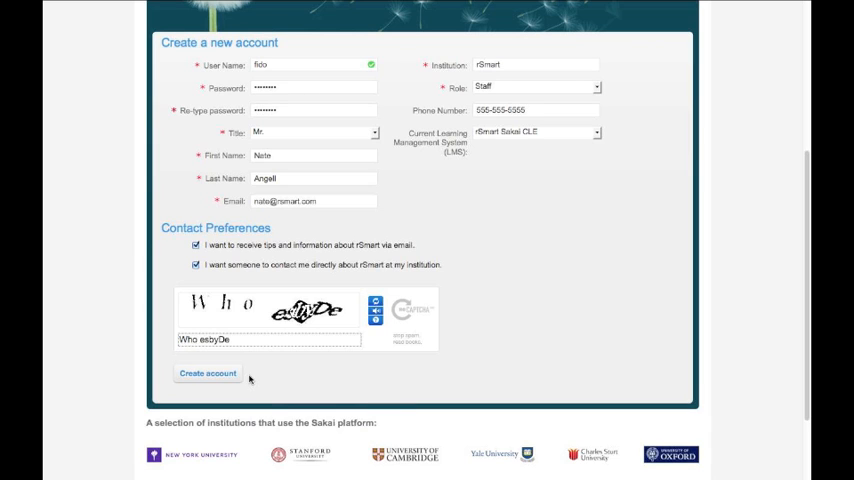
pyautogui.click(233, 374)
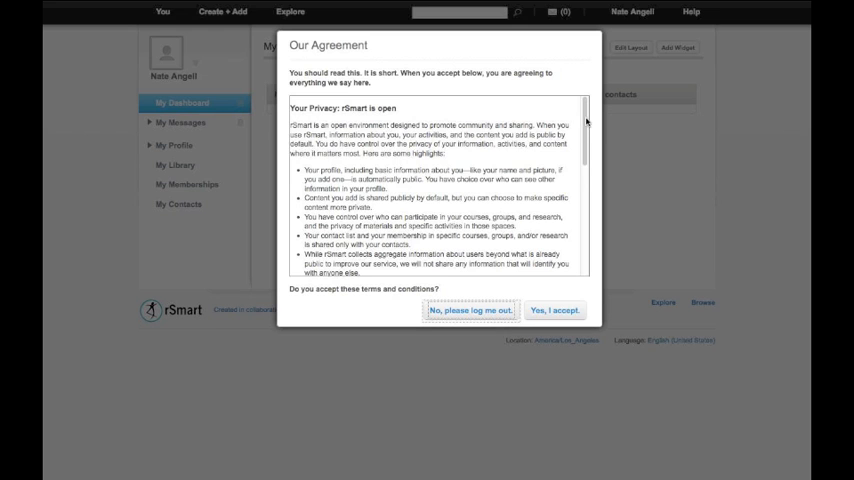
pyautogui.moveTo(586, 120)
pyautogui.mouseDown()
pyautogui.moveTo(584, 246)
pyautogui.moveTo(584, 110)
pyautogui.mouseUp()
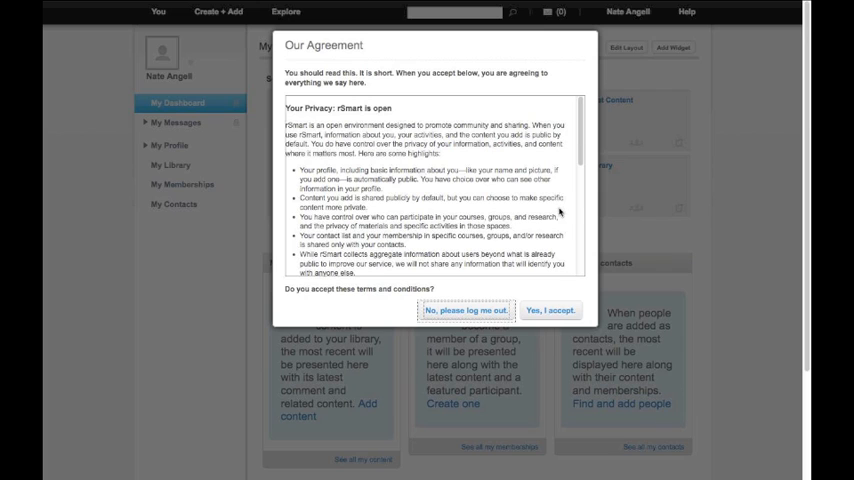
# Accept the Our Agreement terms with 'Yes, I accept.'
pyautogui.click(552, 310)
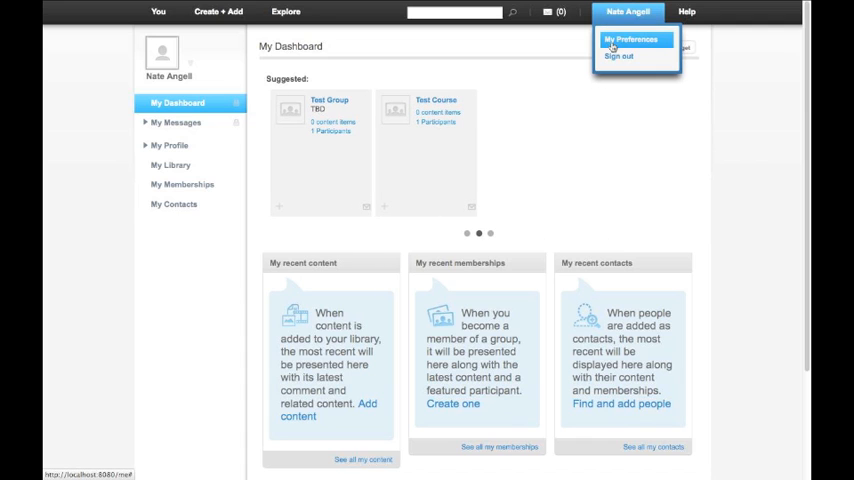
# View My Preferences, dismiss it unchanged, and reopen the user menu showing Sign out
pyautogui.click(613, 44)
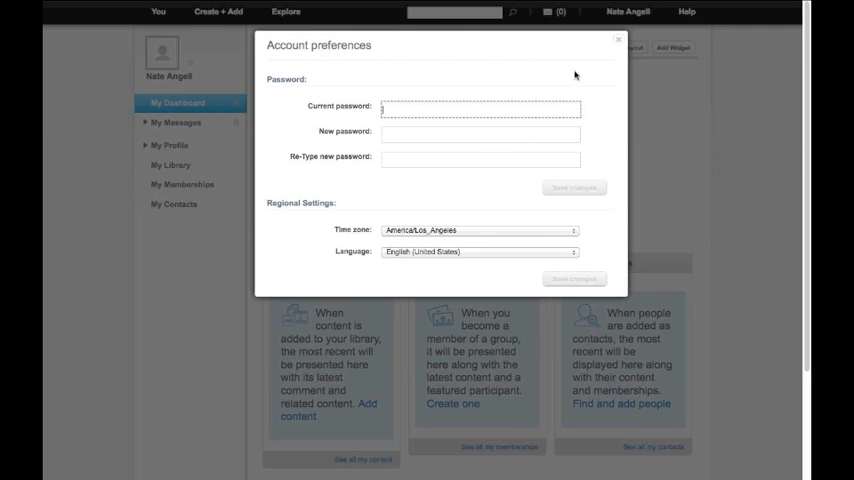
pyautogui.click(618, 41)
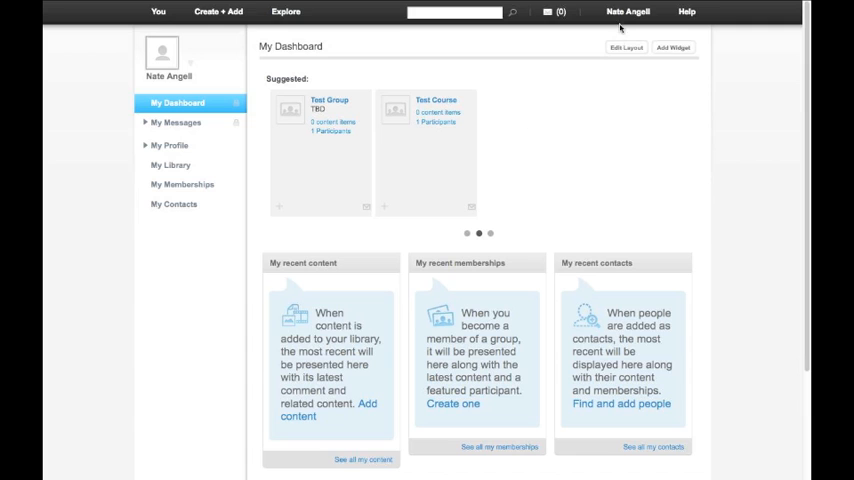
pyautogui.click(624, 13)
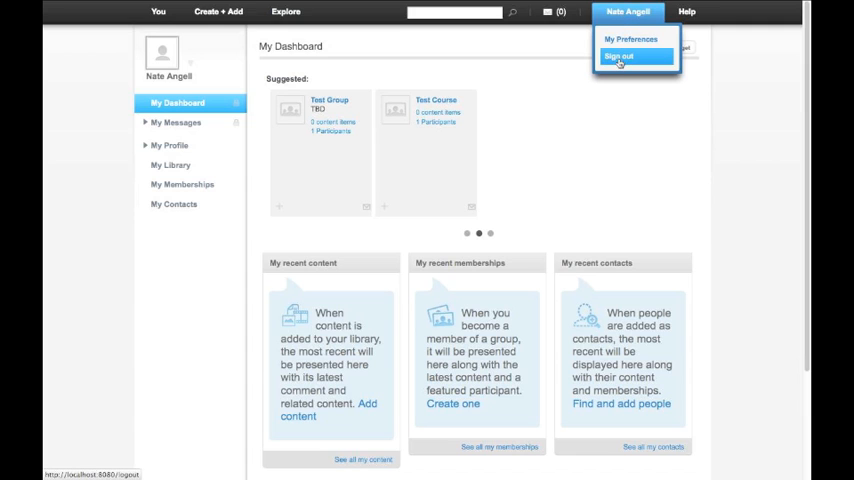